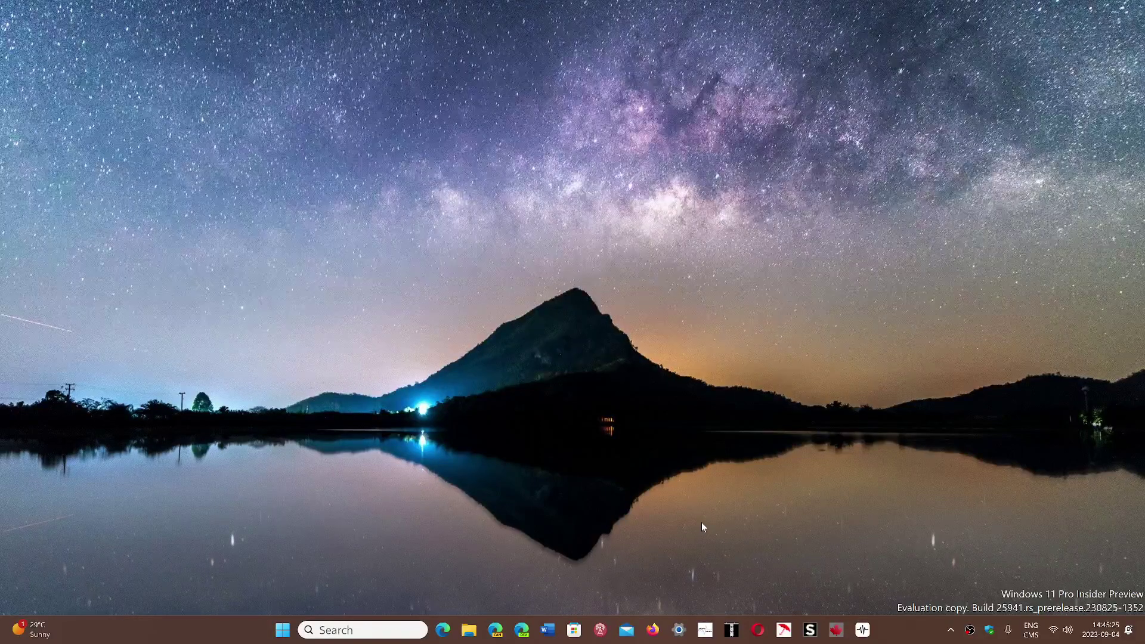
# Step: Launch Settings from the Start menu and go to Windows Update, which shows 'You're up to date'
pyautogui.click(282, 630)
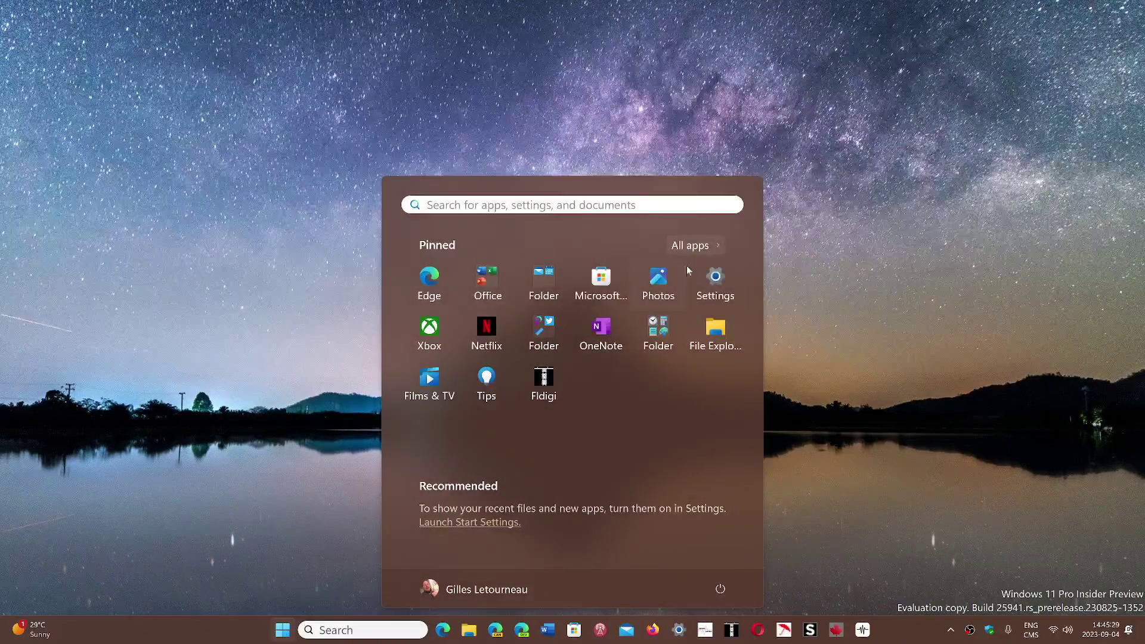
pyautogui.click(715, 285)
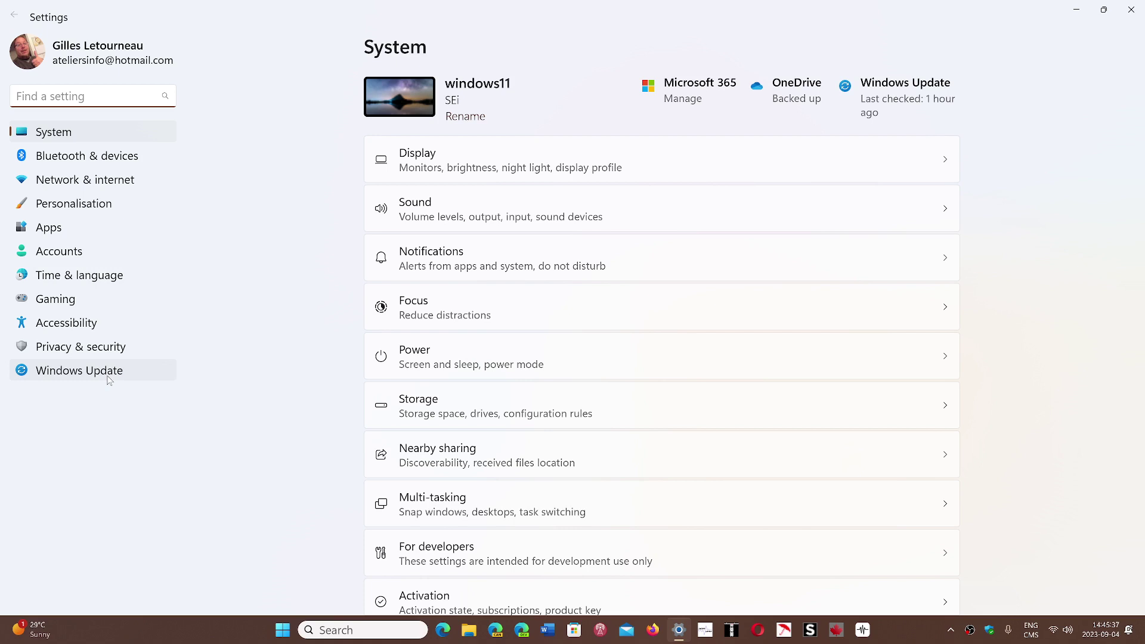
pyautogui.click(89, 372)
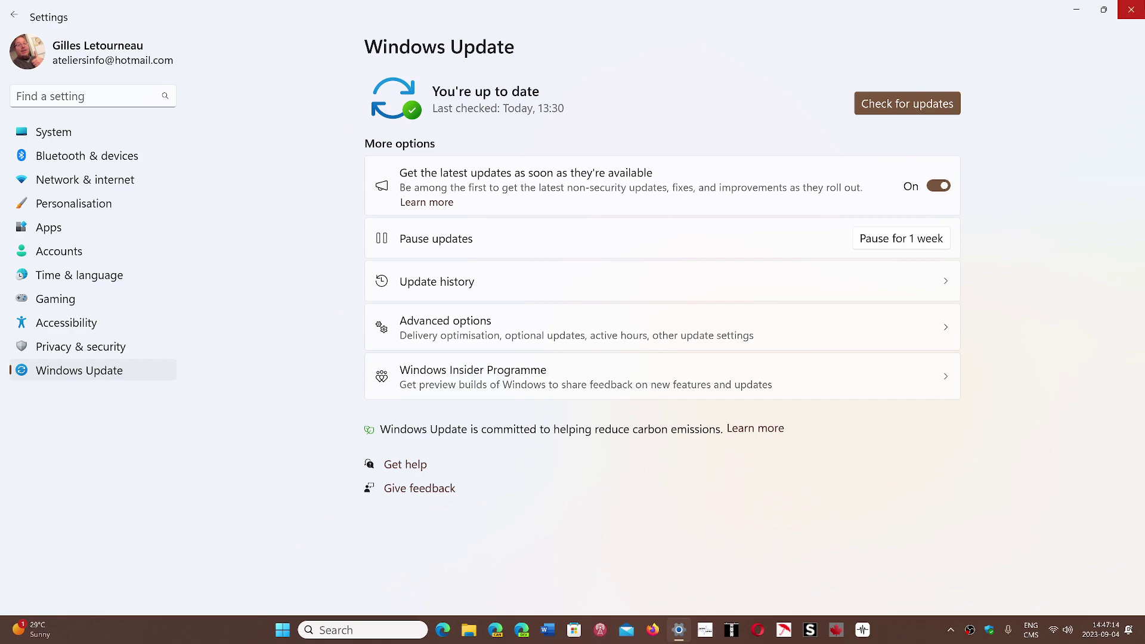
# Step: Close the Settings window to reveal the starry mountain desktop wallpaper
pyautogui.click(1132, 10)
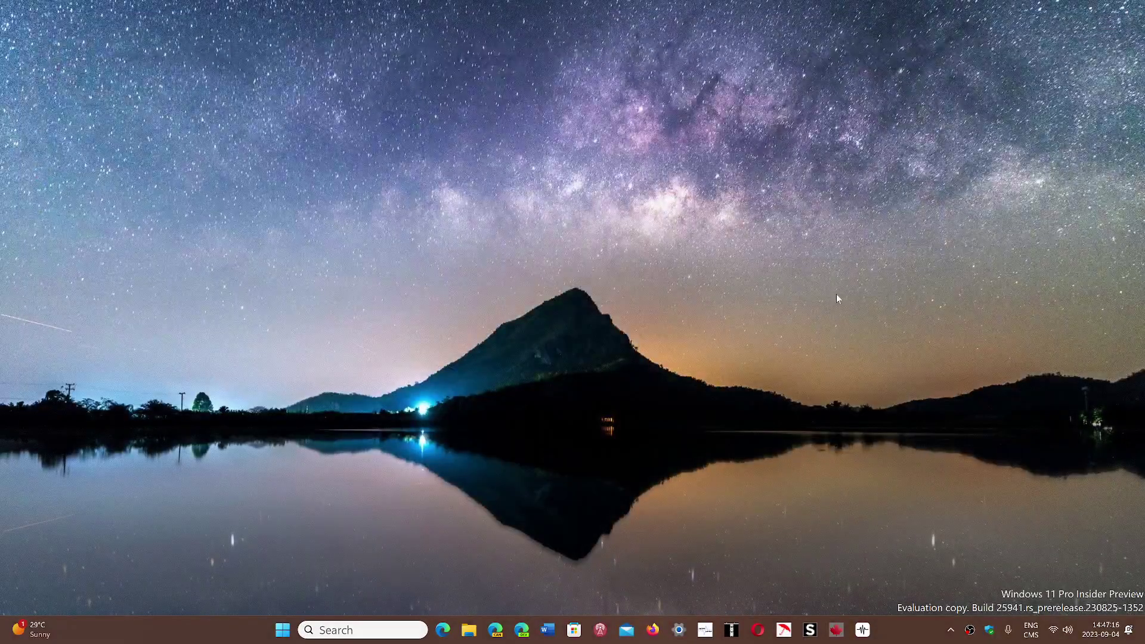